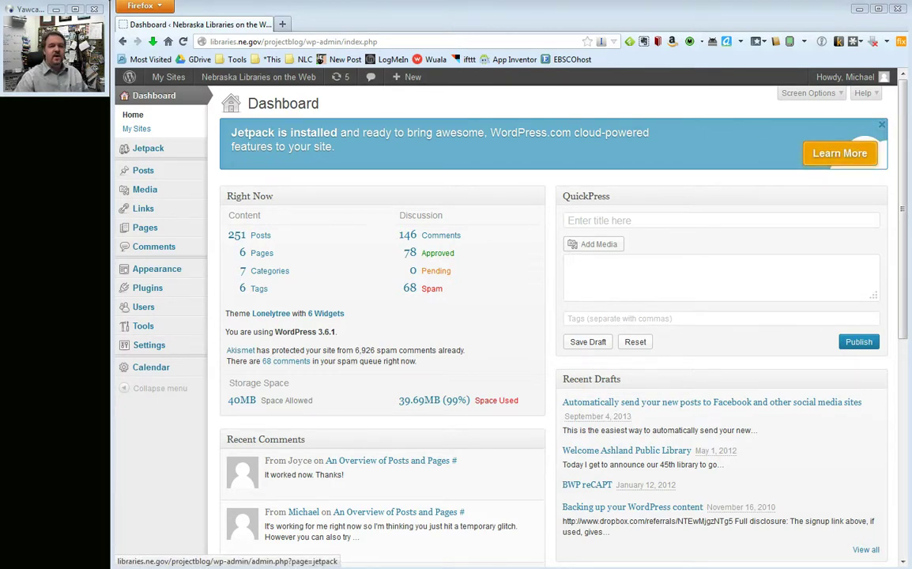
# Step: Open the Jetpack page from the WordPress admin sidebar
pyautogui.moveTo(147, 149)
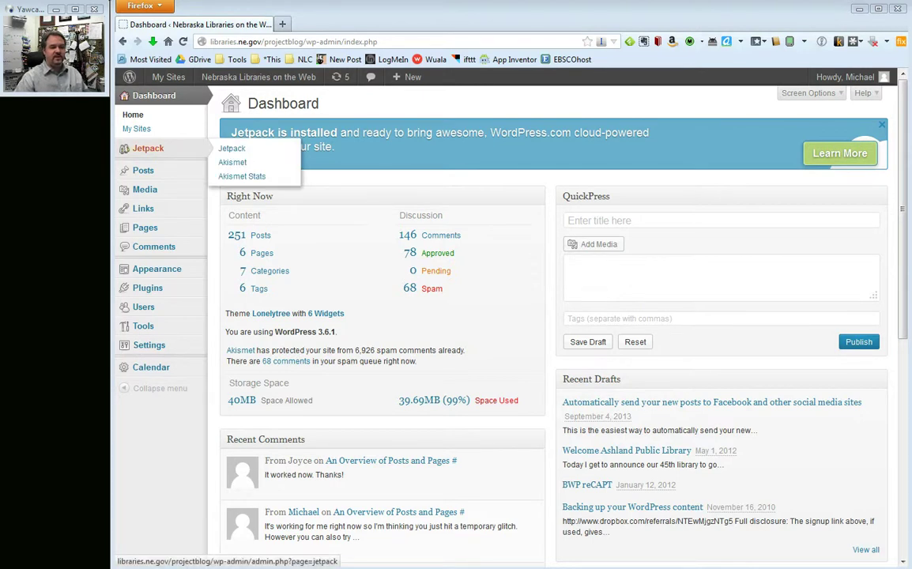
pyautogui.click(147, 148)
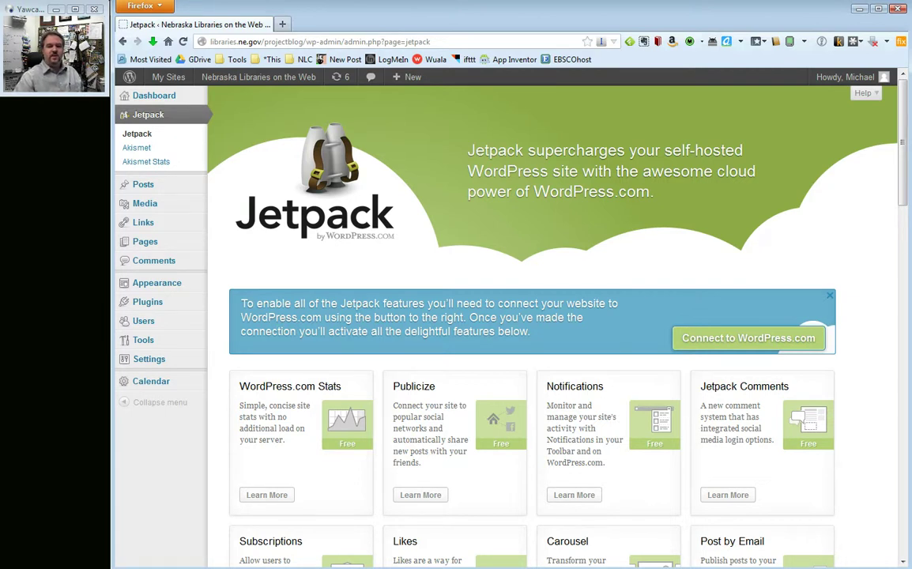
pyautogui.scroll(-5, 506, 324)
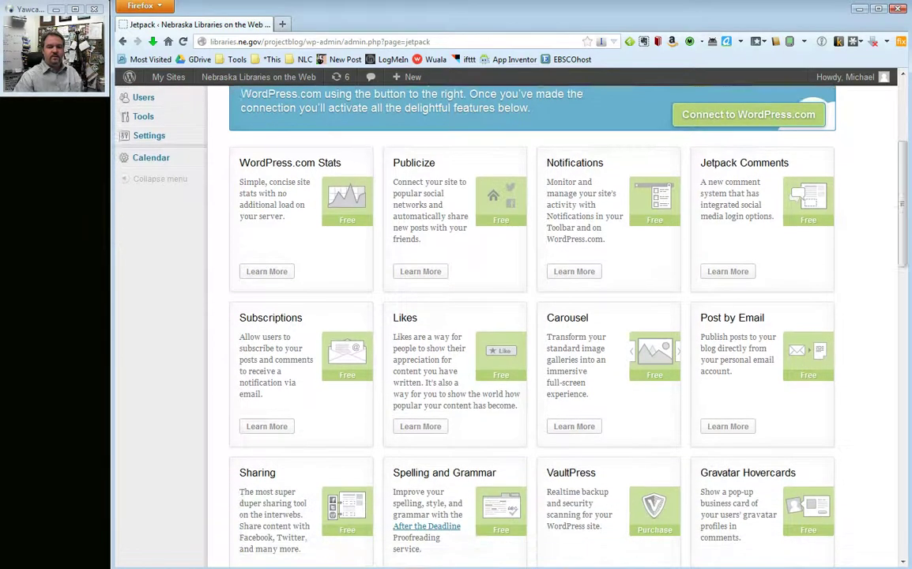
pyautogui.scroll(-2, 505, 324)
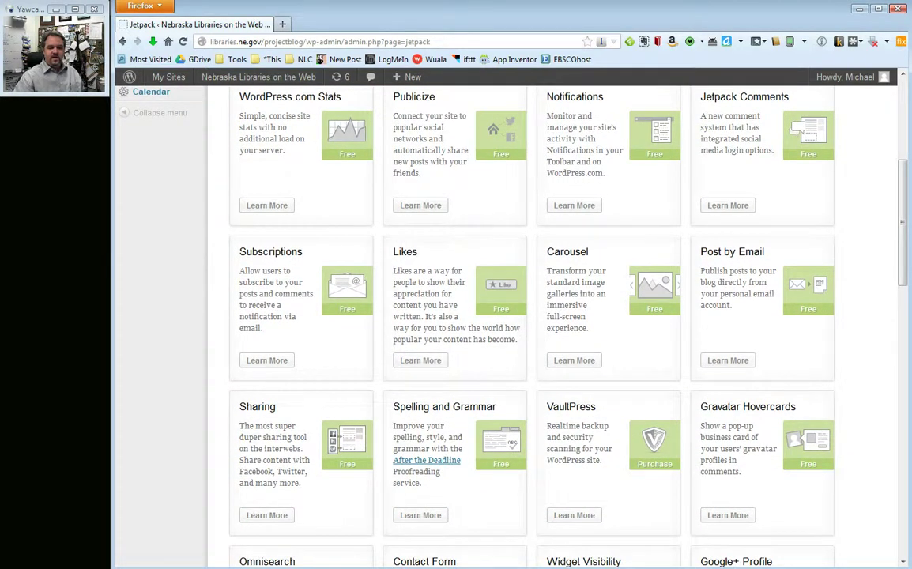
pyautogui.scroll(-5, 506, 324)
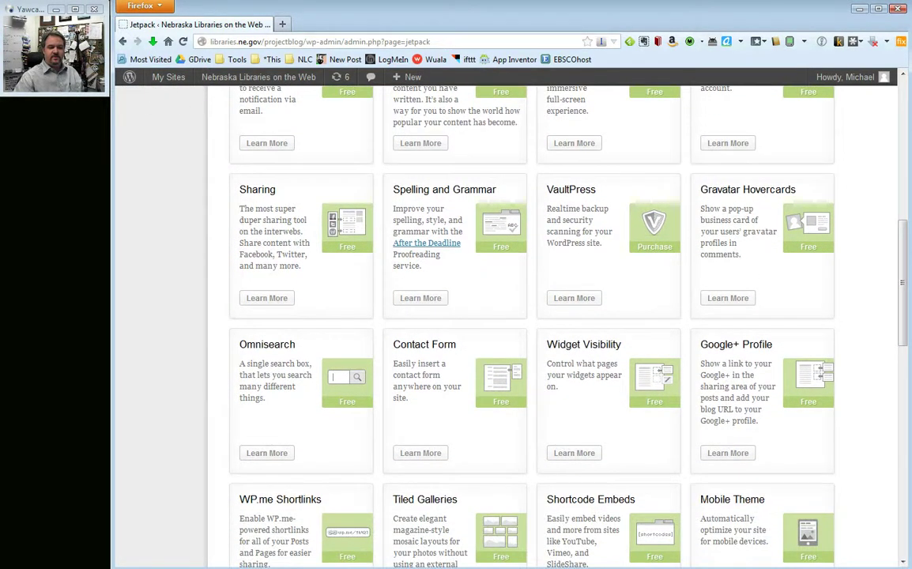
pyautogui.scroll(-3, 505, 324)
pyautogui.scroll(-5, 506, 324)
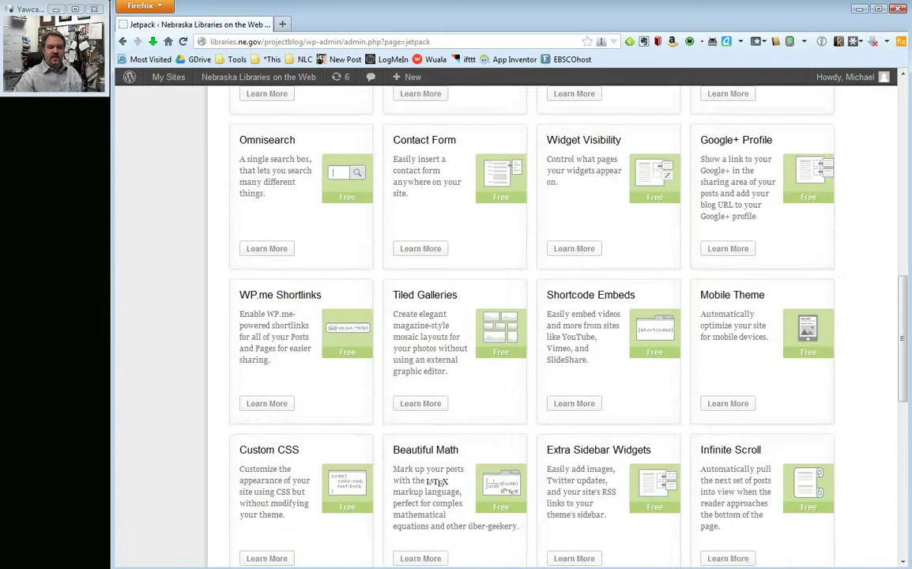
pyautogui.scroll(-5, 505, 324)
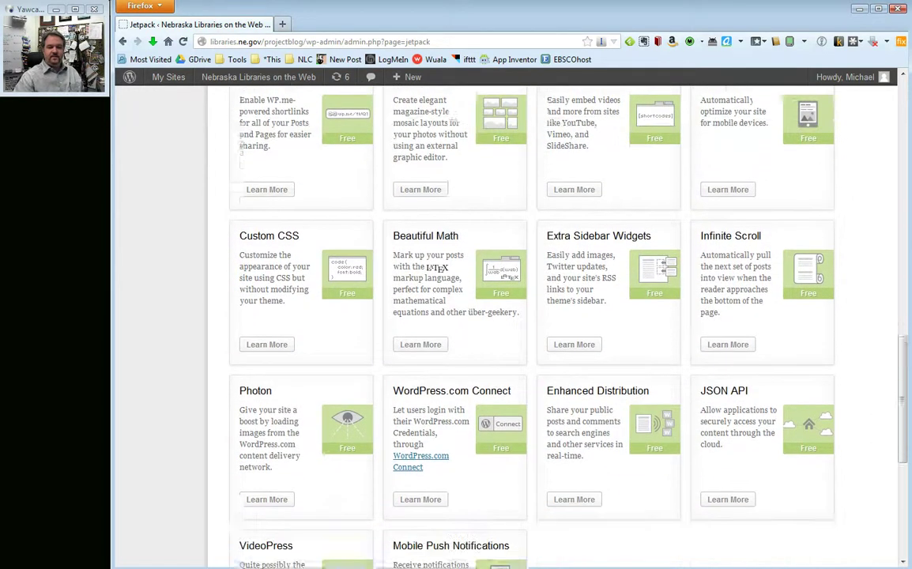
pyautogui.scroll(8, 506, 325)
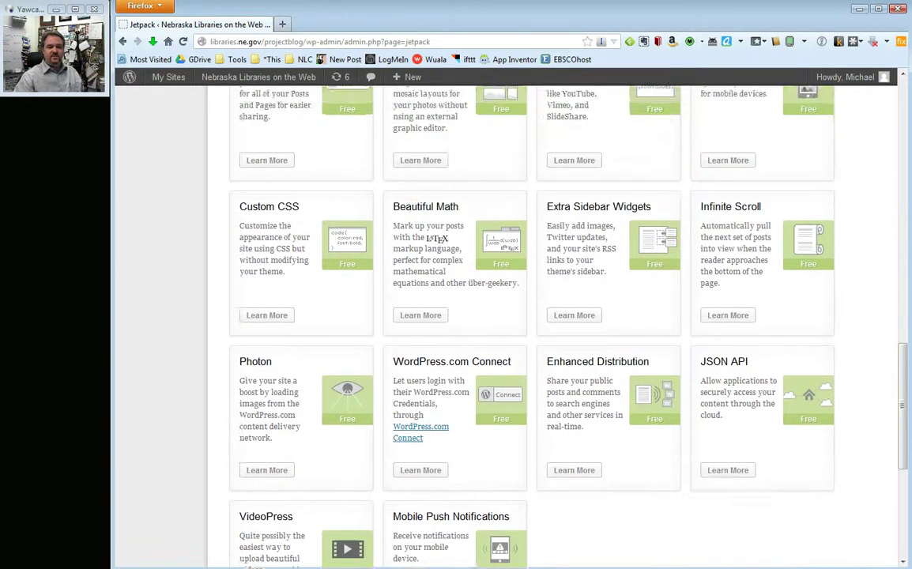
pyautogui.scroll(5, 505, 324)
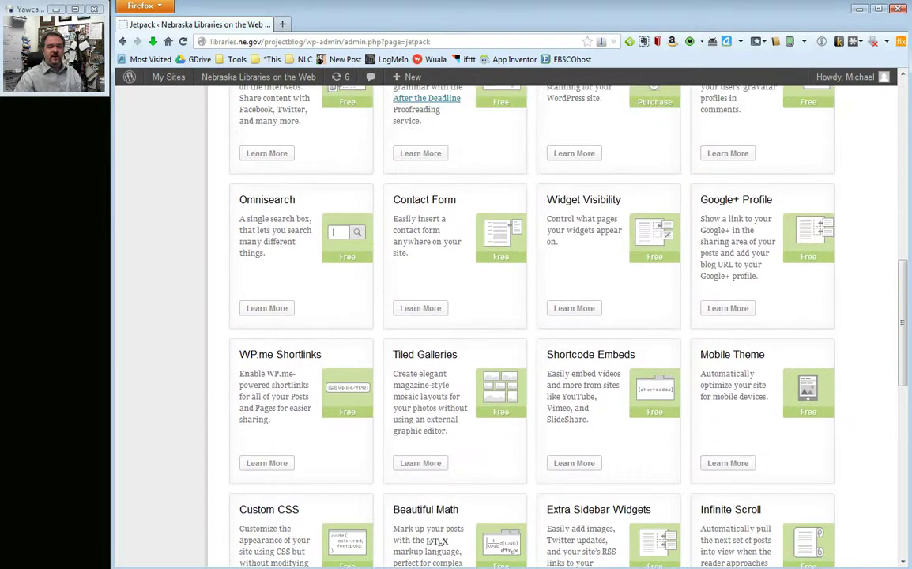
pyautogui.scroll(4, 505, 324)
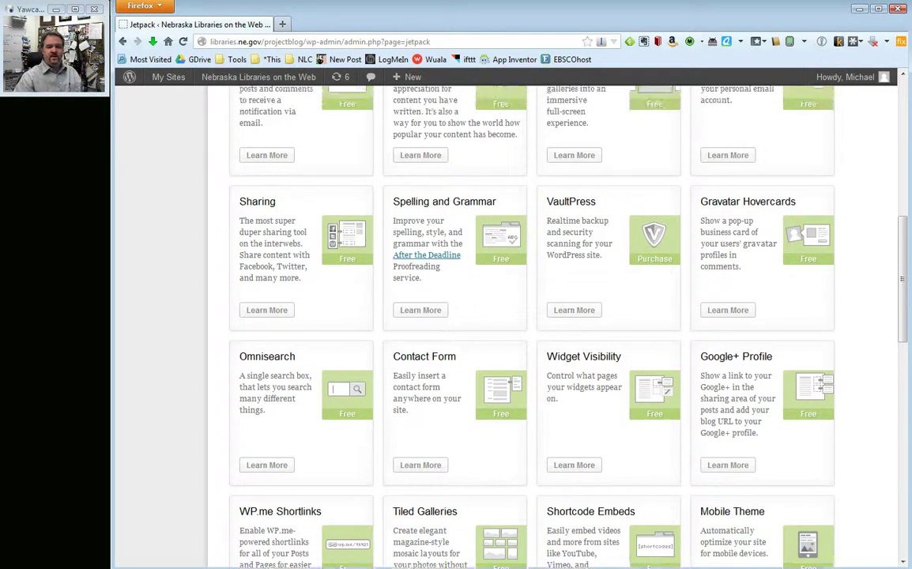
pyautogui.scroll(1, 505, 324)
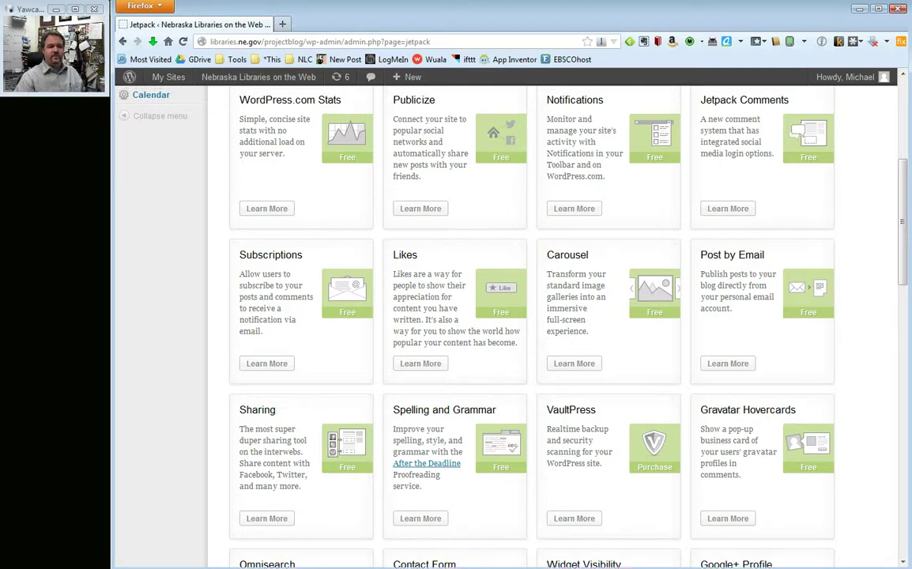
pyautogui.scroll(3, 531, 324)
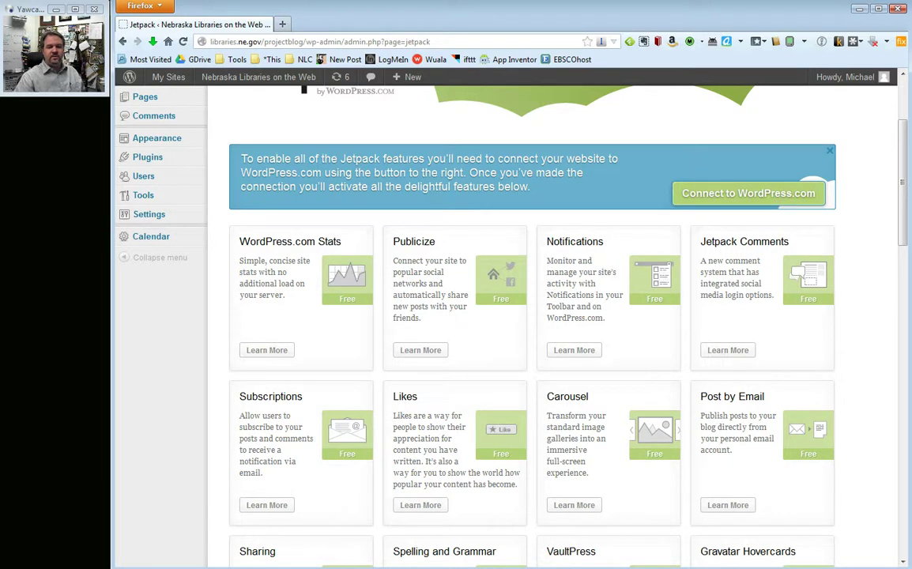
pyautogui.scroll(2, 531, 324)
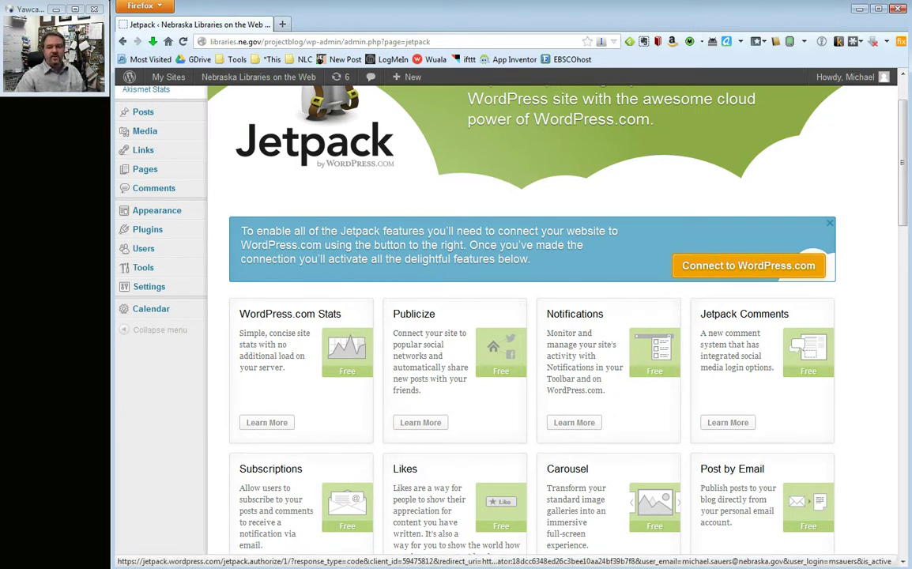
# Step: Start the Jetpack connection to WordPress.com from the blue banner
pyautogui.click(814, 266)
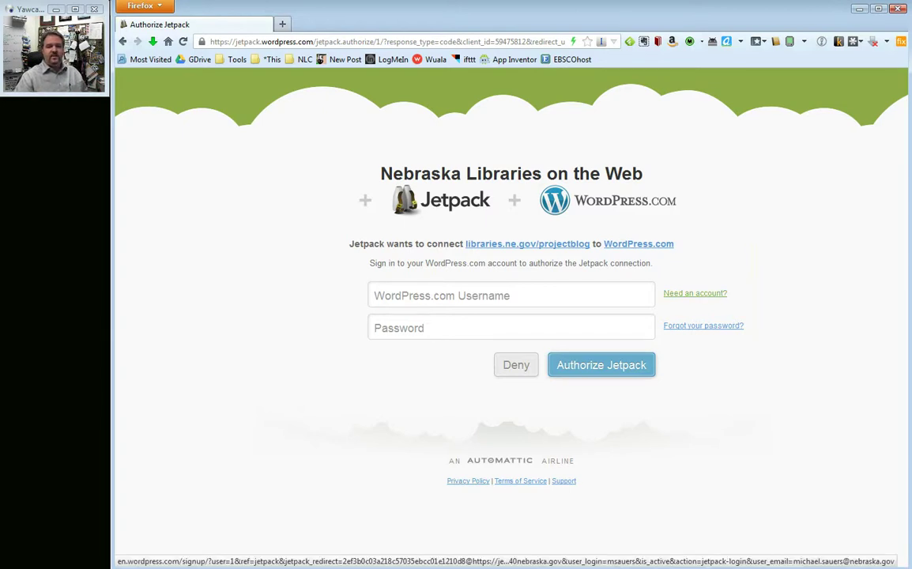
# Step: Switch to signing up for a new WordPress.com account and correct the e-mail address
pyautogui.click(694, 293)
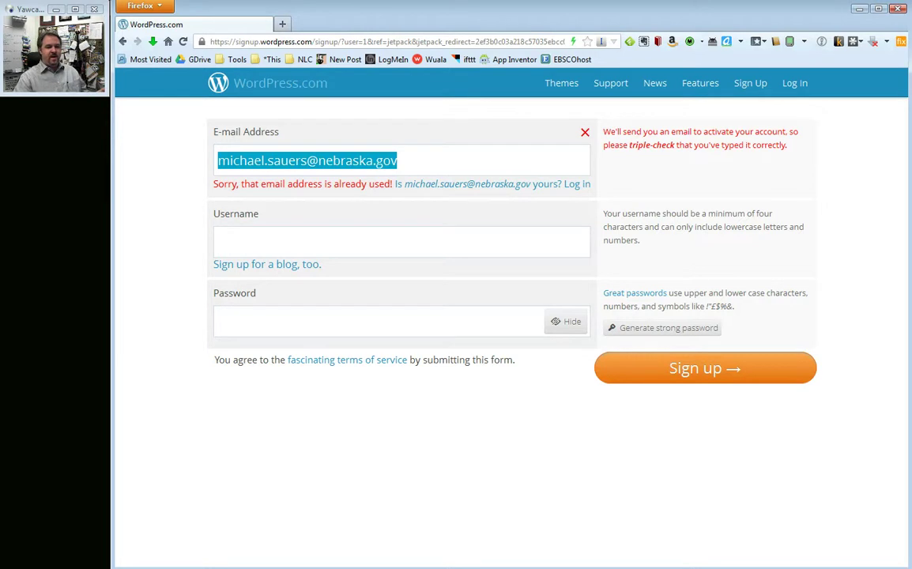
pyautogui.click(398, 161)
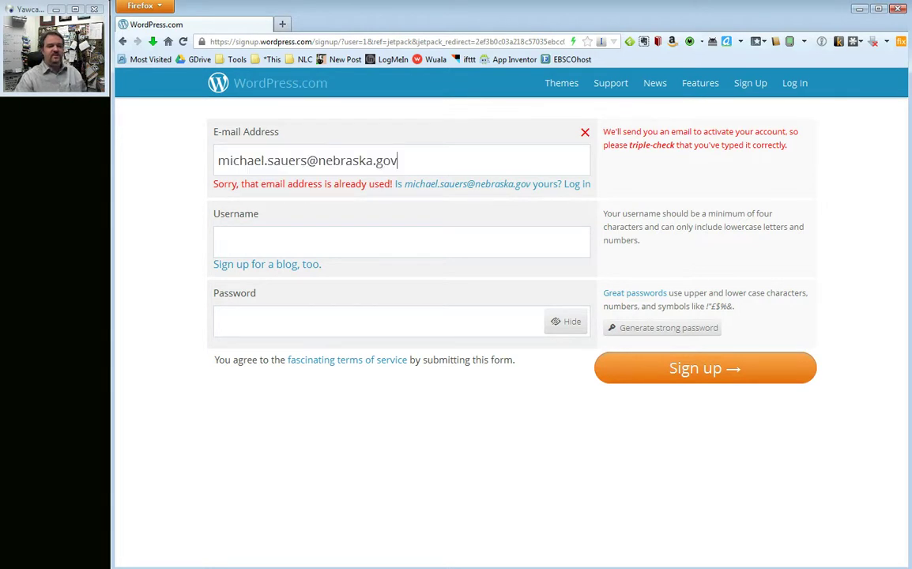
pyautogui.moveTo(307, 160); pyautogui.dragTo(218, 160)
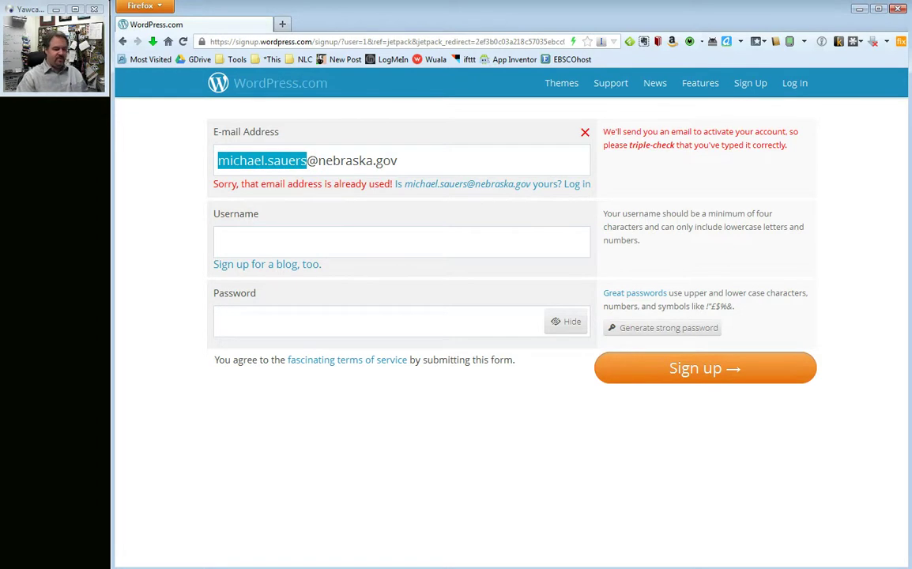
pyautogui.write('nlc.s')
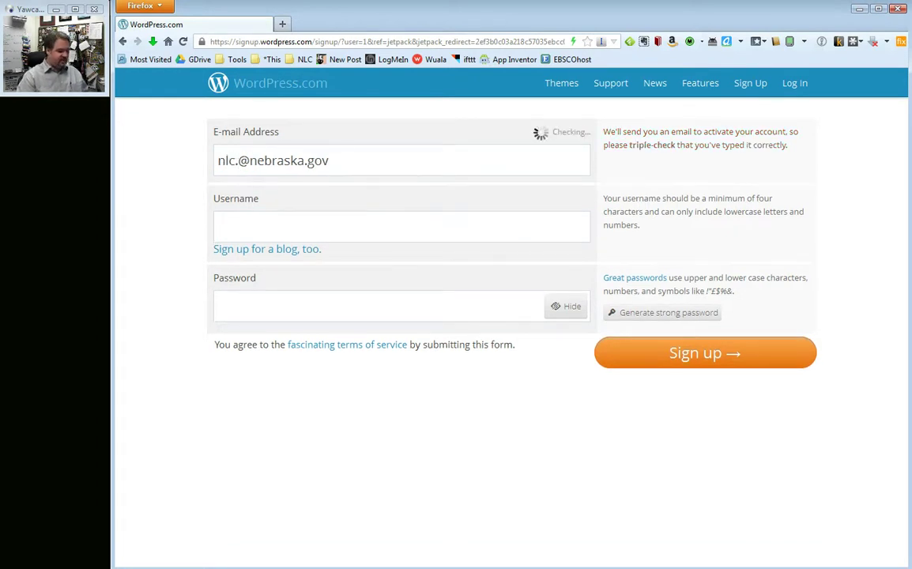
pyautogui.write('ocial')
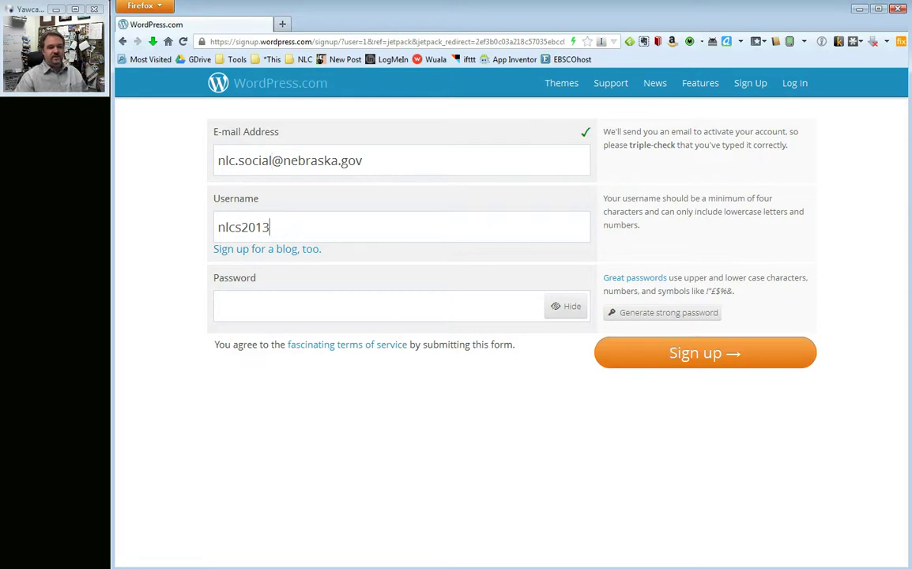
# Step: Replace the prefilled username with the new account's username so it validates
pyautogui.doubleClick(265, 227)
pyautogui.write('nlc')
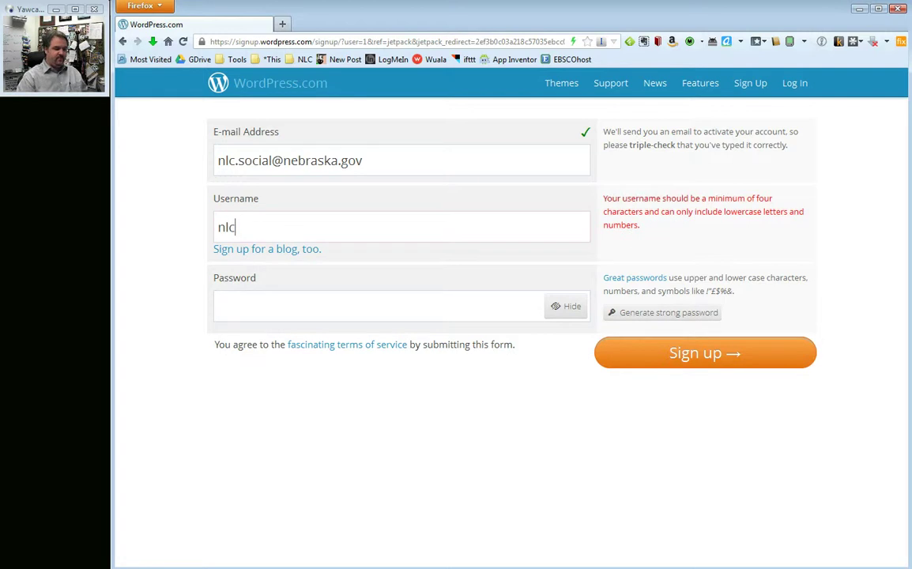
pyautogui.write('social')
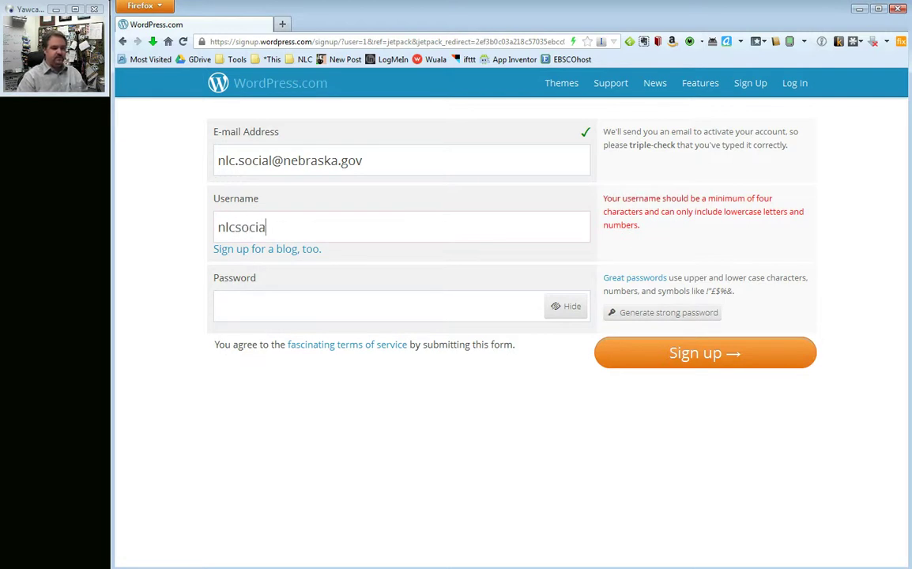
pyautogui.press('Tab')
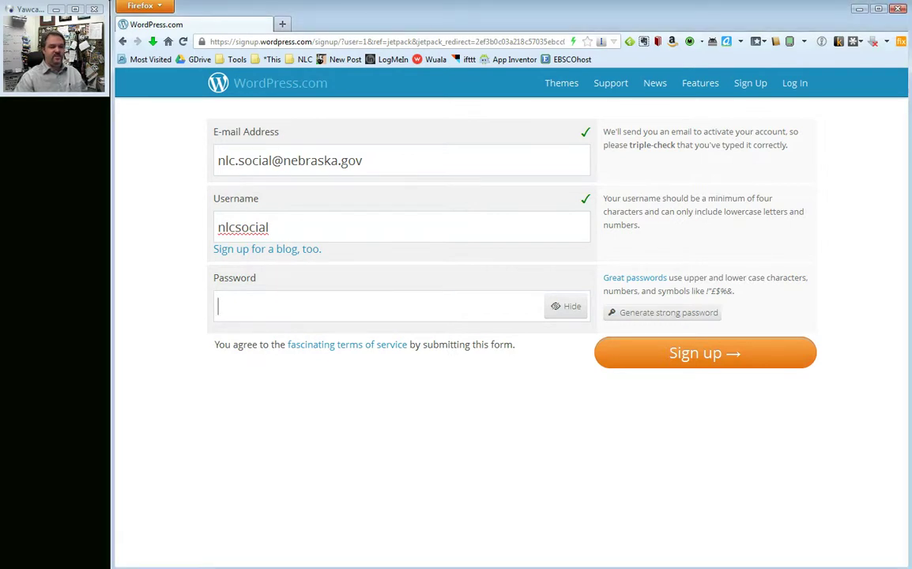
# Step: Paste the prepared password into the Password field, re-pasting it once, and mask it
pyautogui.rightClick(245, 307)
pyautogui.click(305, 102)
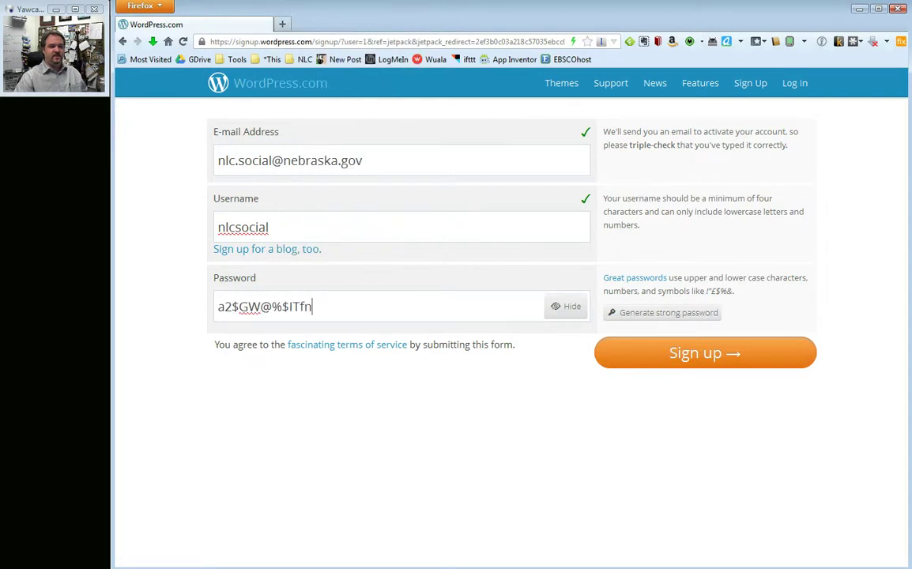
pyautogui.hotkey('ctrl', 'a')
pyautogui.hotkey('ctrl', 'c')
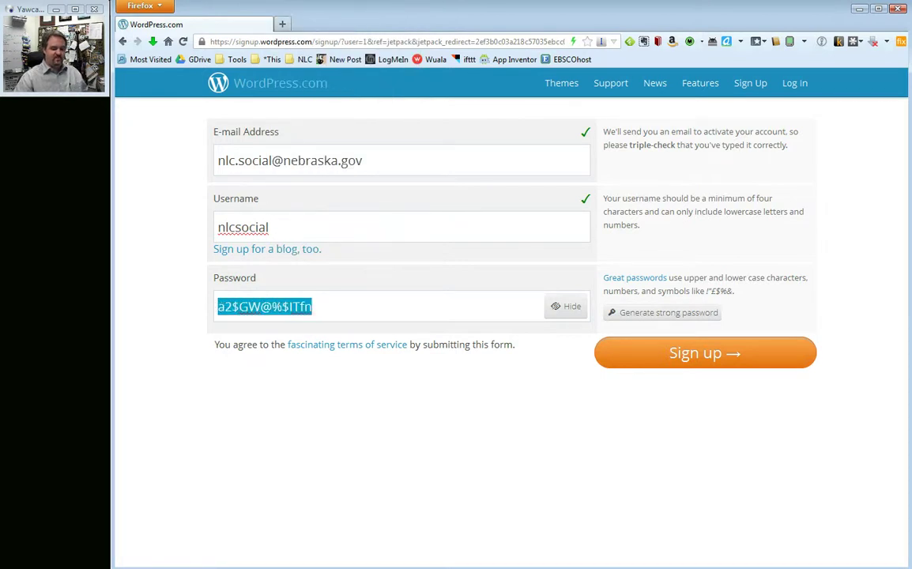
pyautogui.press('BackSpace')
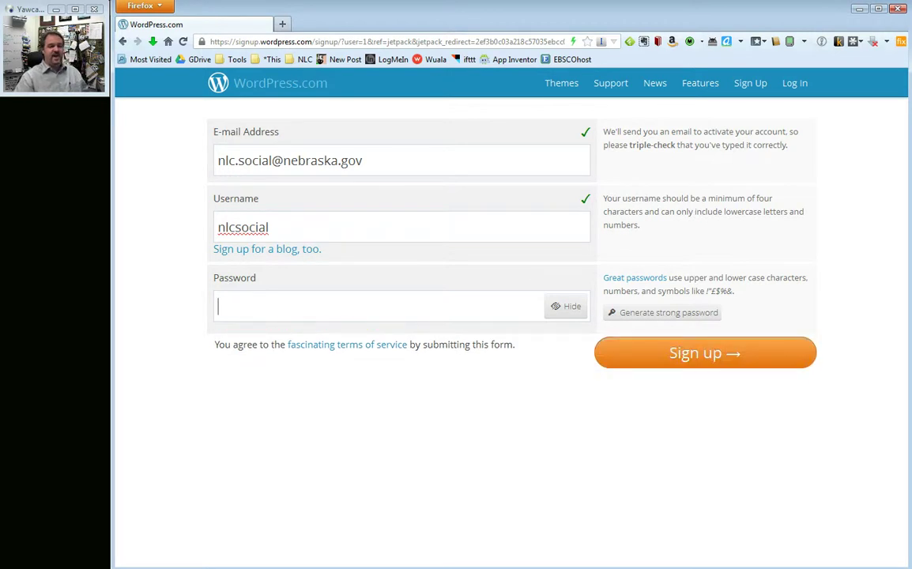
pyautogui.rightClick(313, 307)
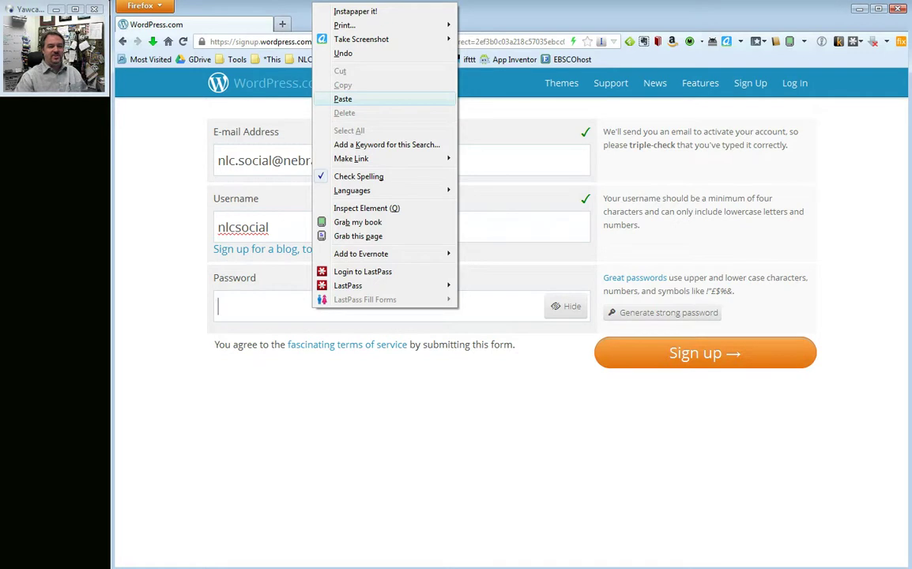
pyautogui.click(342, 99)
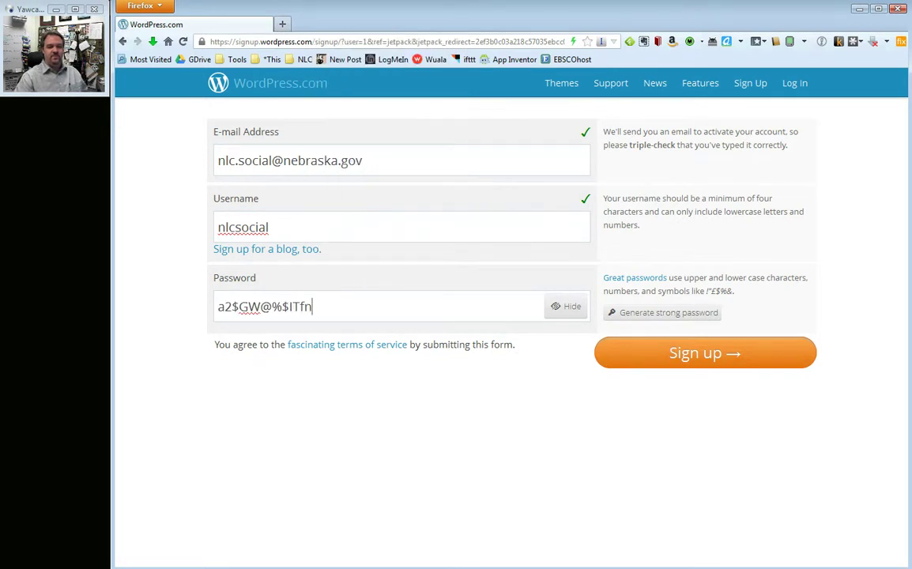
pyautogui.click(566, 306)
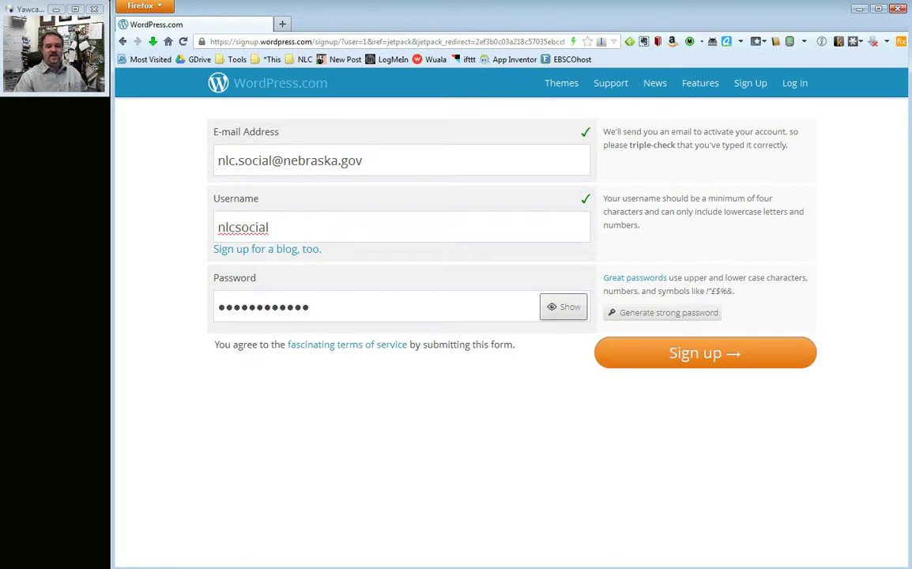
# Step: Submit the WordPress.com sign-up form to create the account
pyautogui.click(705, 352)
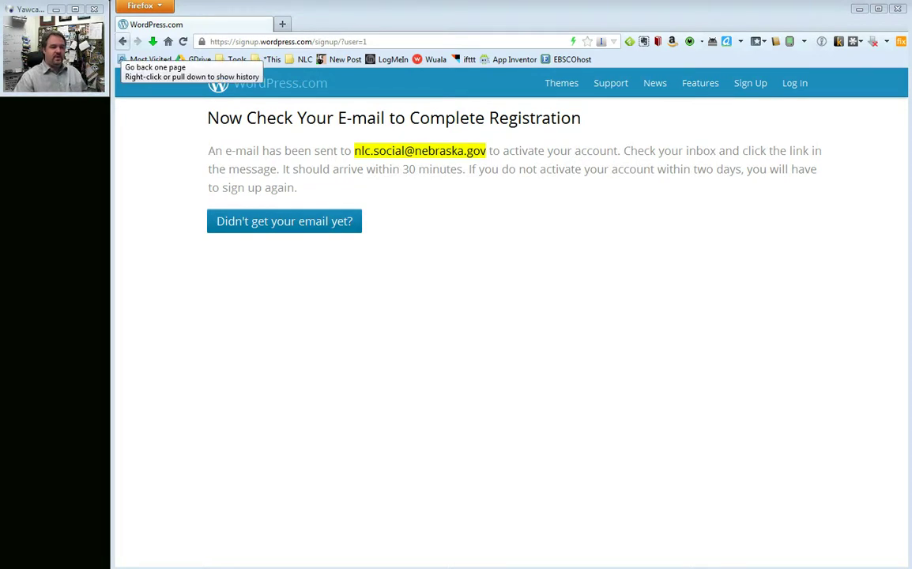
# Step: Return to Authorize Jetpack and enter the new account's username and pasted password
pyautogui.rightClick(123, 42)
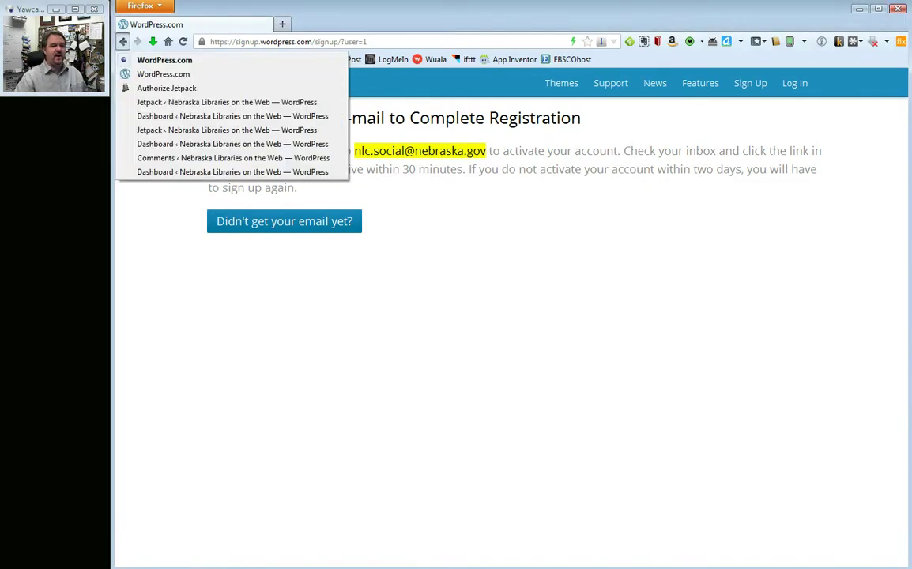
pyautogui.click(166, 88)
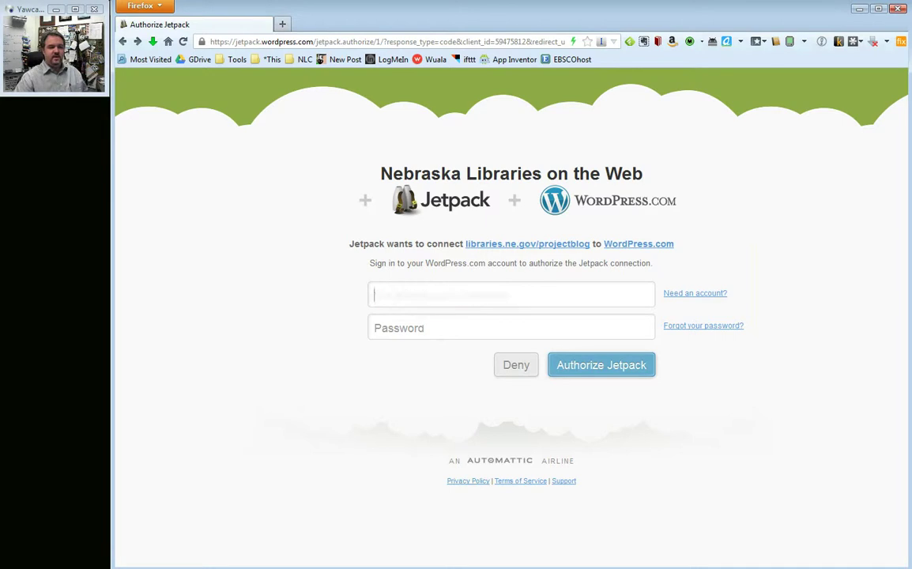
pyautogui.write('nlcsoc')
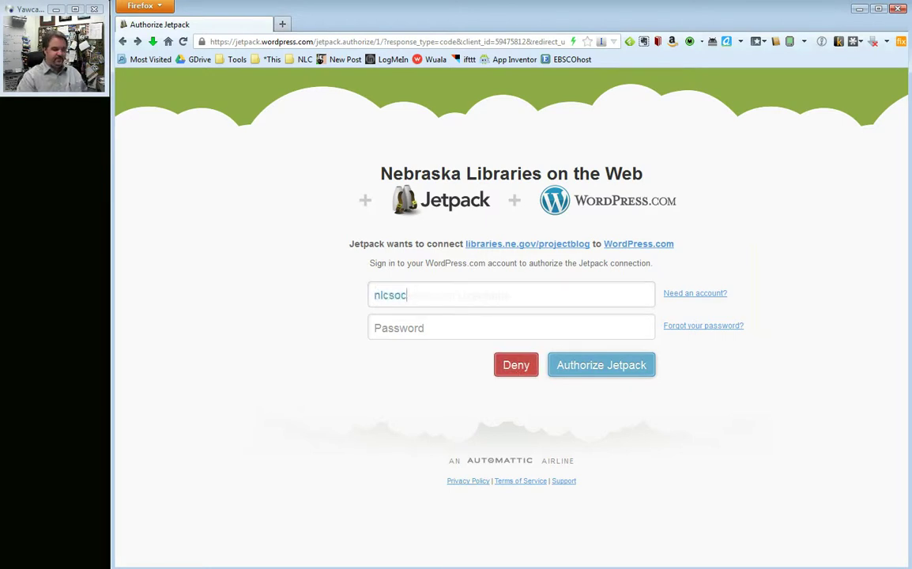
pyautogui.write('ial')
pyautogui.press('Tab')
pyautogui.hotkey('ctrl', 'v')
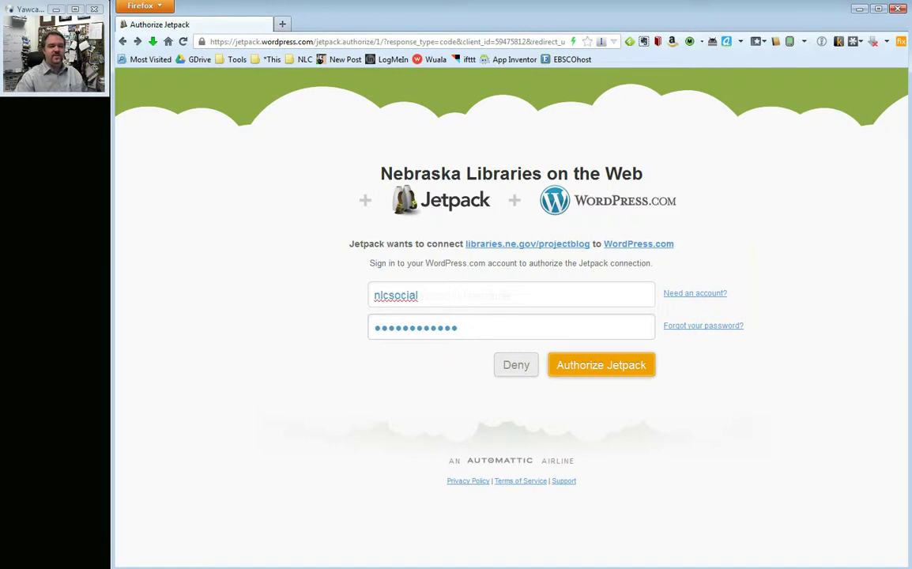
pyautogui.press('Tab')
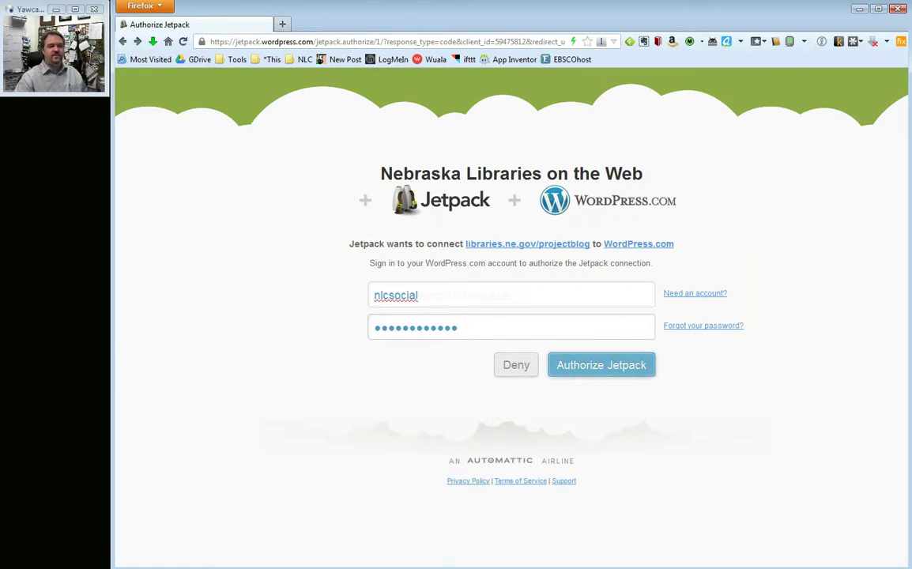